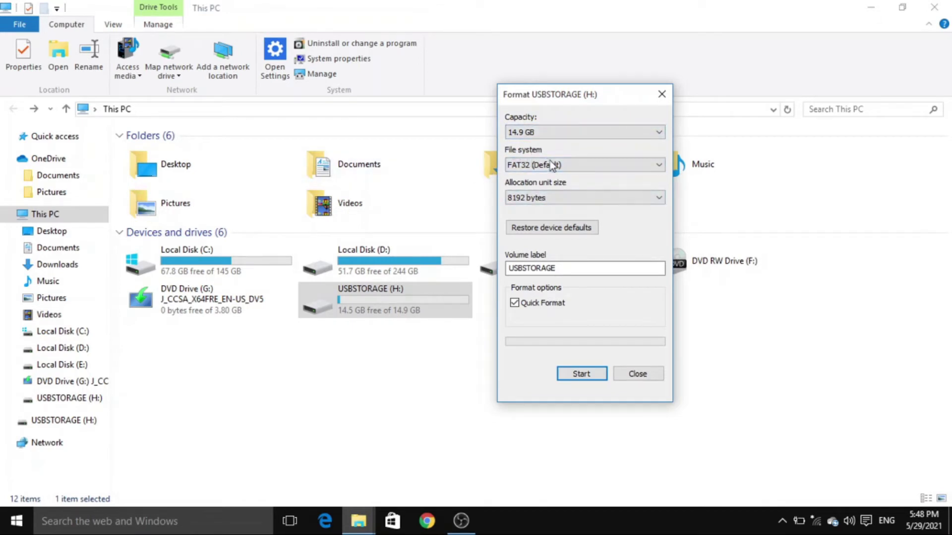
Quick-format the USBSTORAGE (H:) drive with the NTFS file system and close the format dialog.
left_click(548, 168)
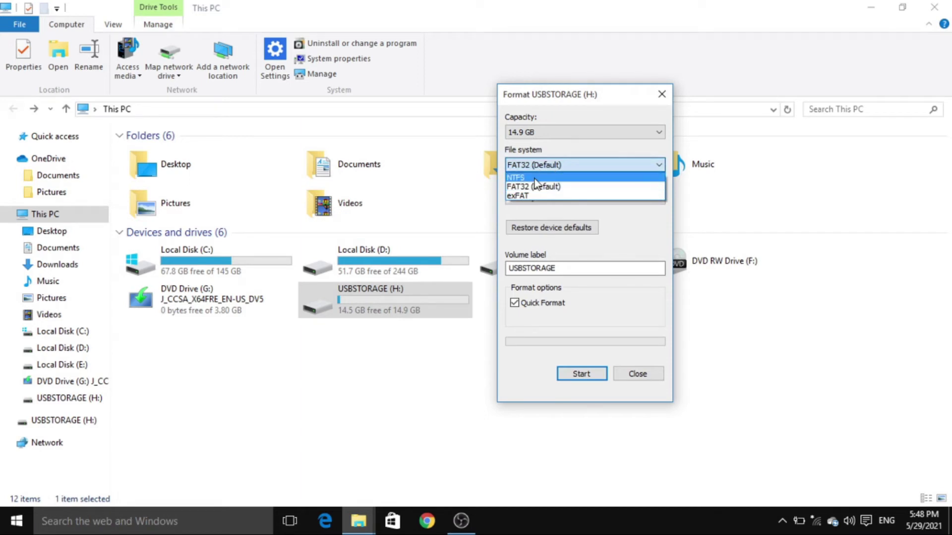
left_click(535, 180)
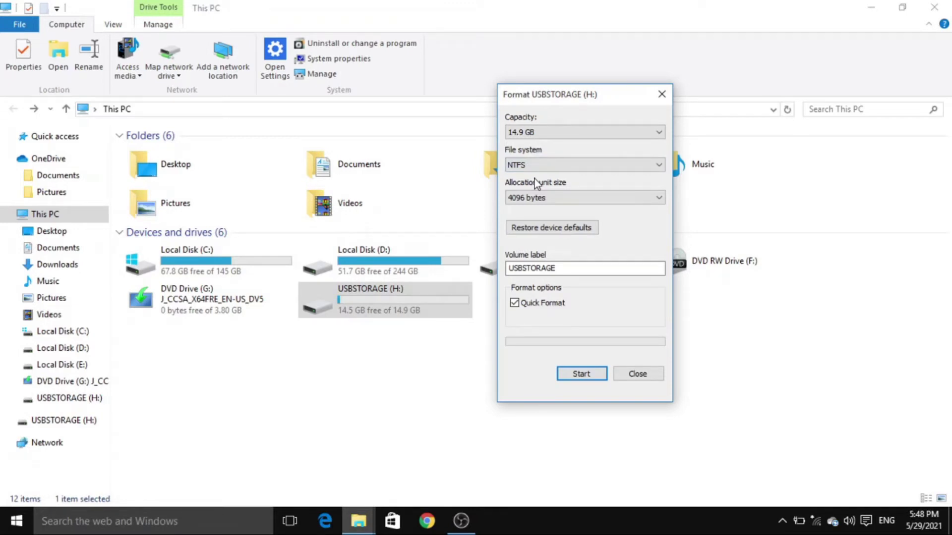
left_click(531, 167)
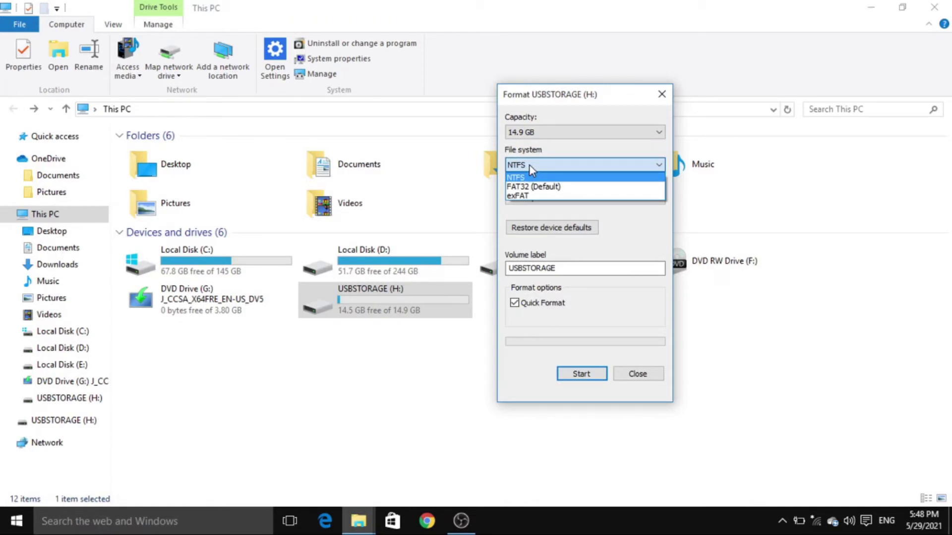
left_click(528, 165)
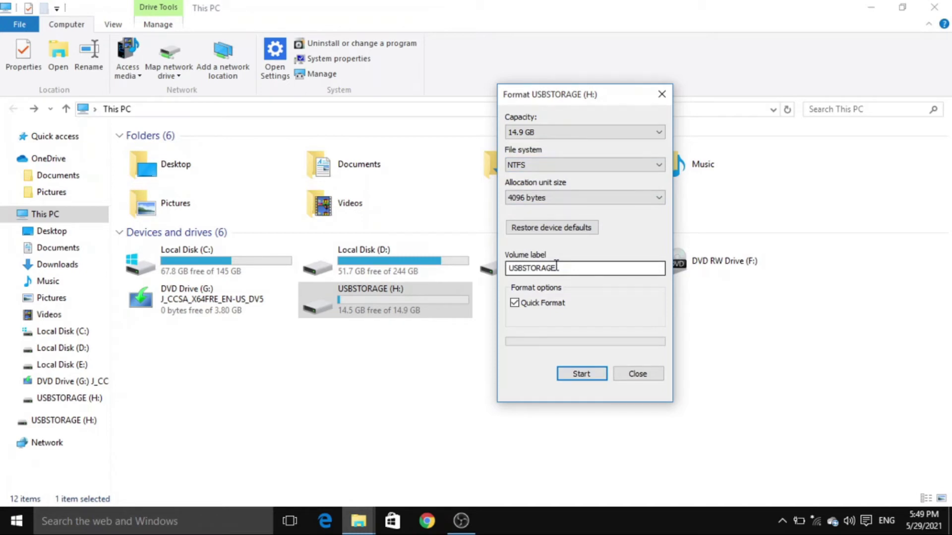
left_click(578, 374)
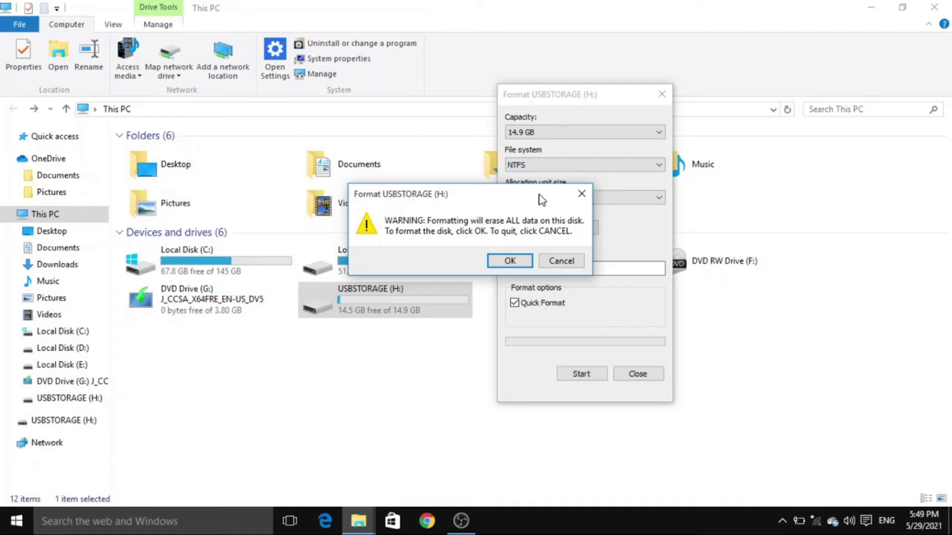
left_click(505, 261)
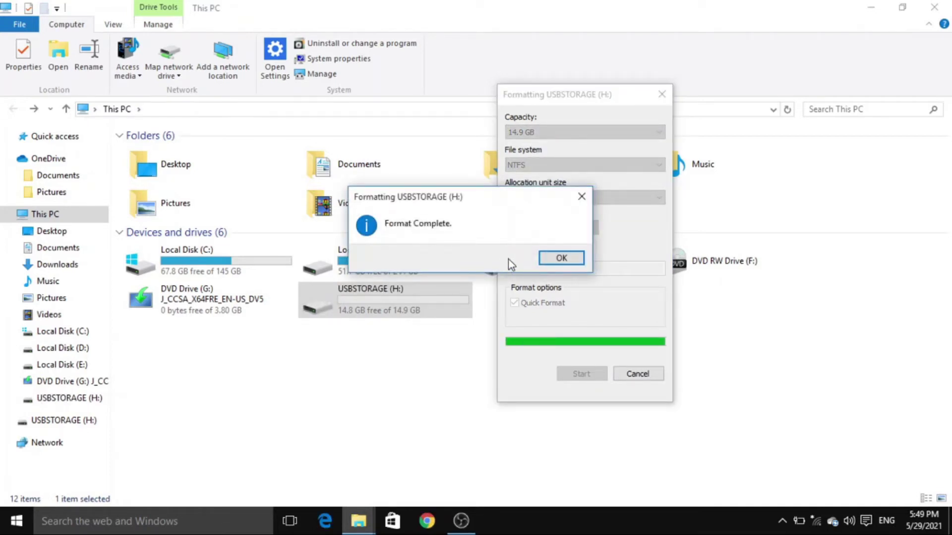
left_click(561, 258)
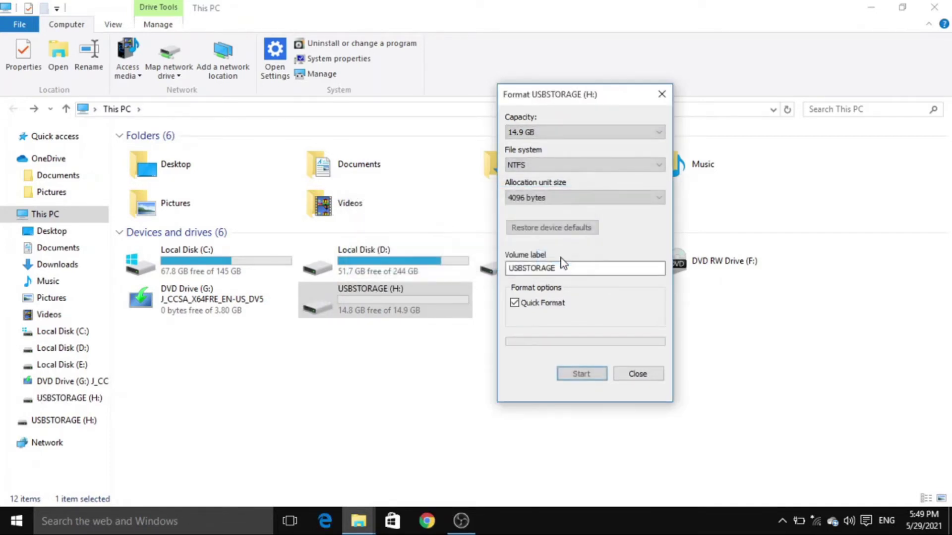
left_click(649, 374)
Go back from the mounted DVD drive to the Windows os folder and examine the contents of the windows 7 folder.
left_click(358, 521)
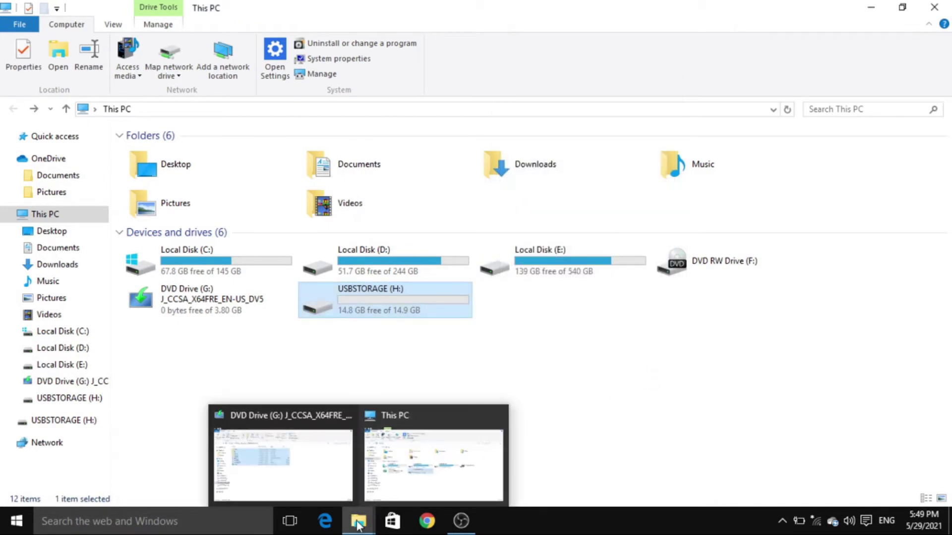
left_click(320, 468)
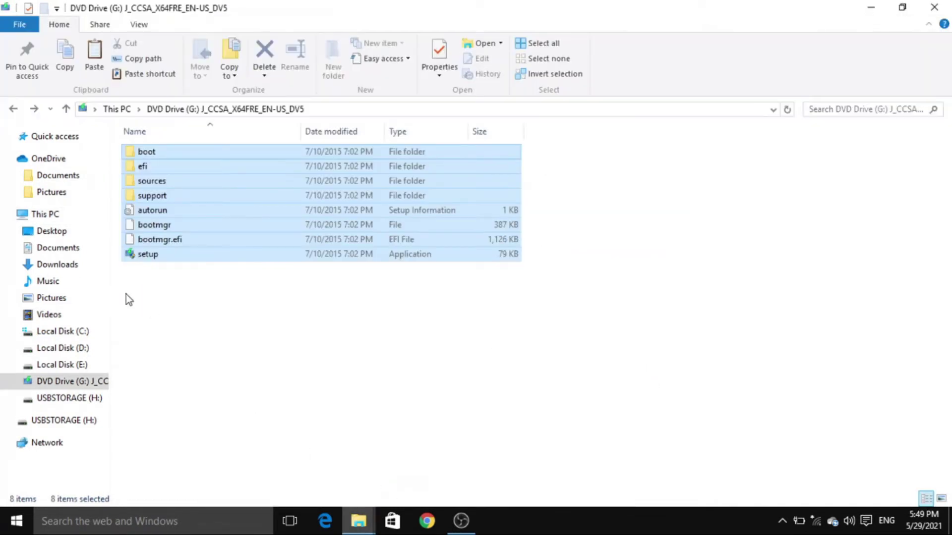
key("alt+Left")
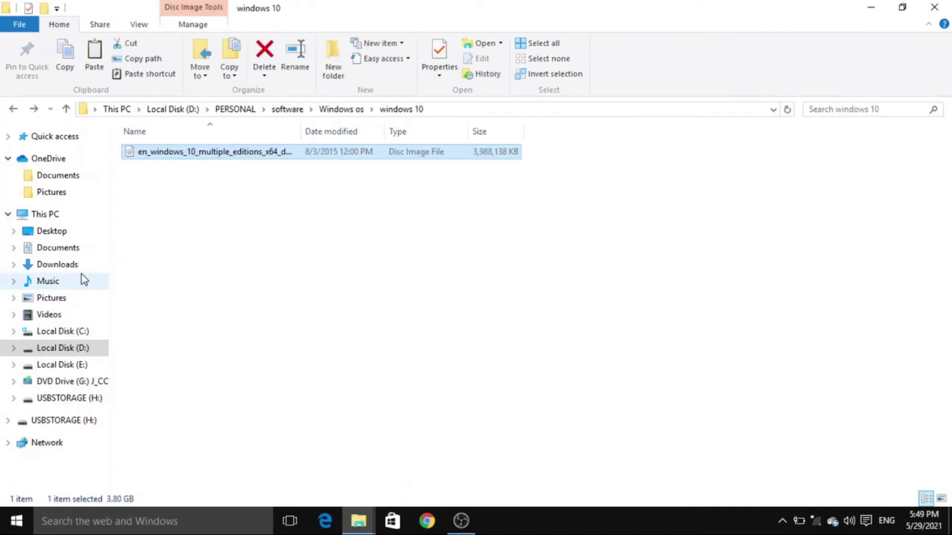
key("alt+Left")
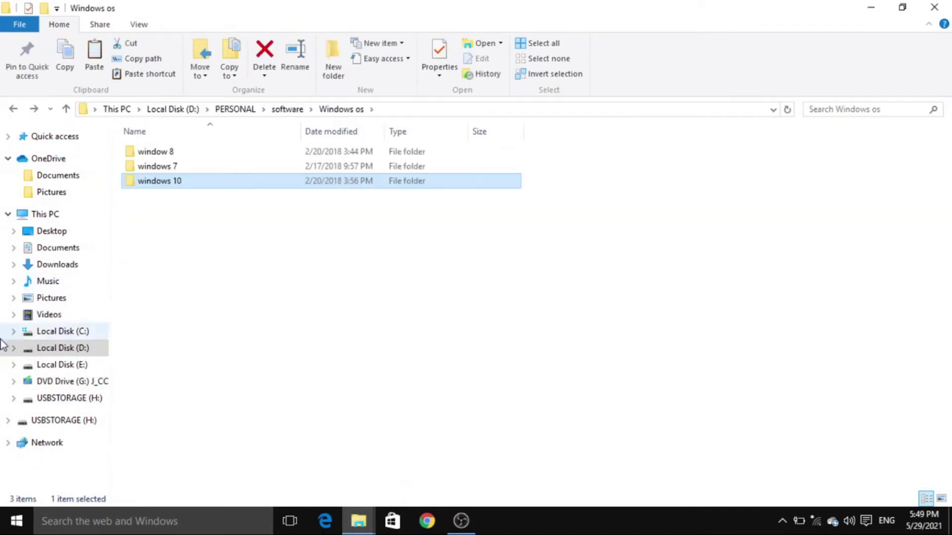
mouse_move(151, 182)
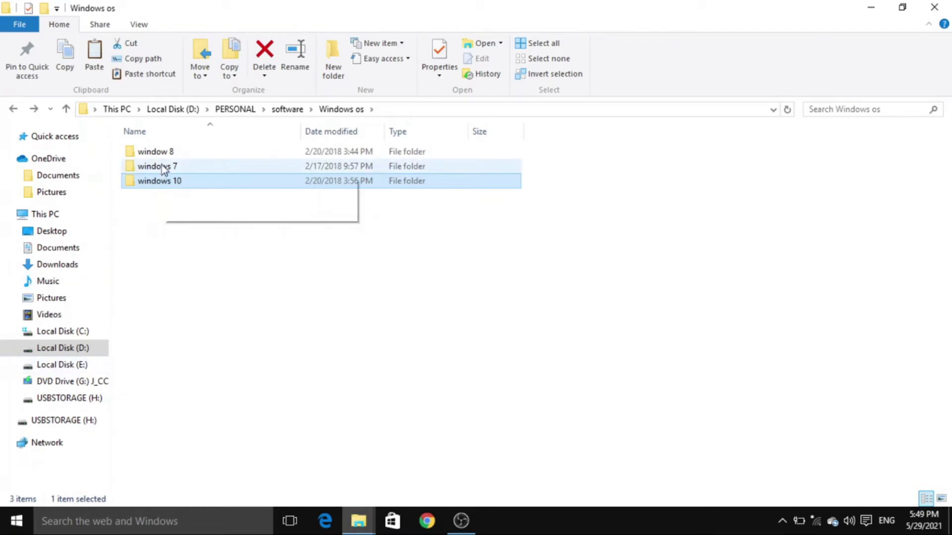
double_click(161, 166)
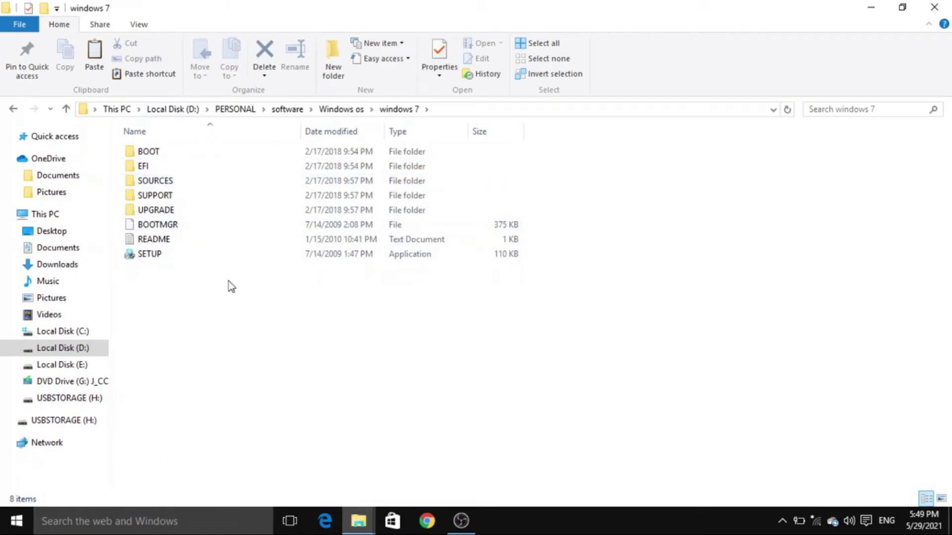
key("BackSpace")
Open the Windows 10 disc image in the windows 10 folder with Windows Explorer.
key("Down")
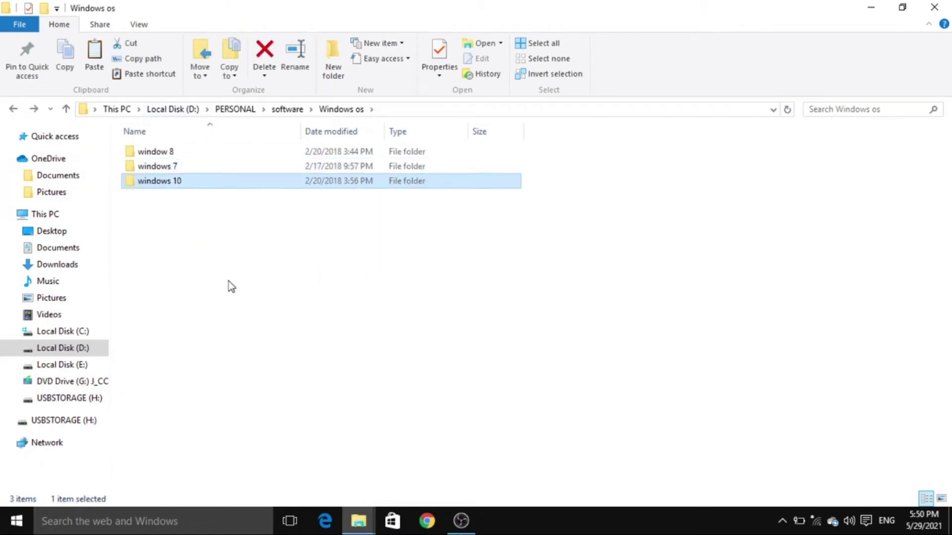
key("Return")
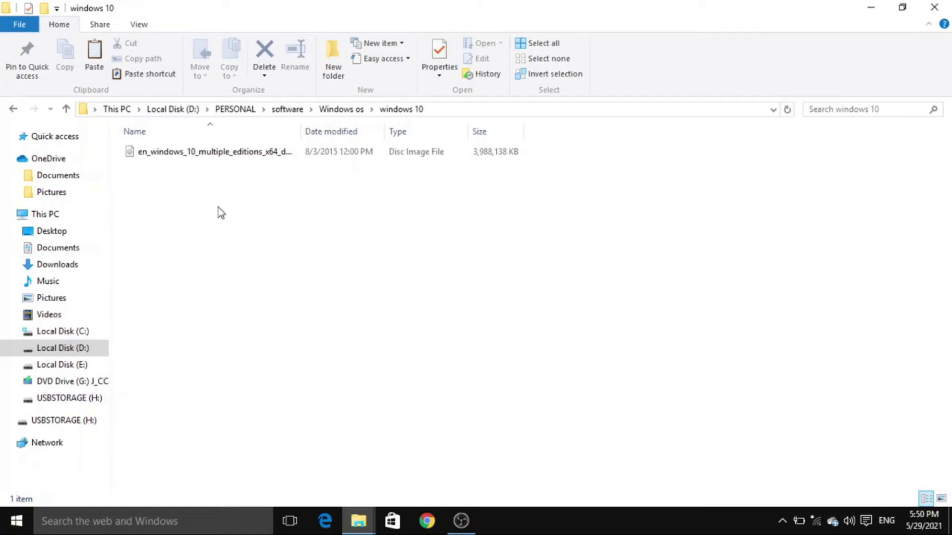
left_click(206, 153)
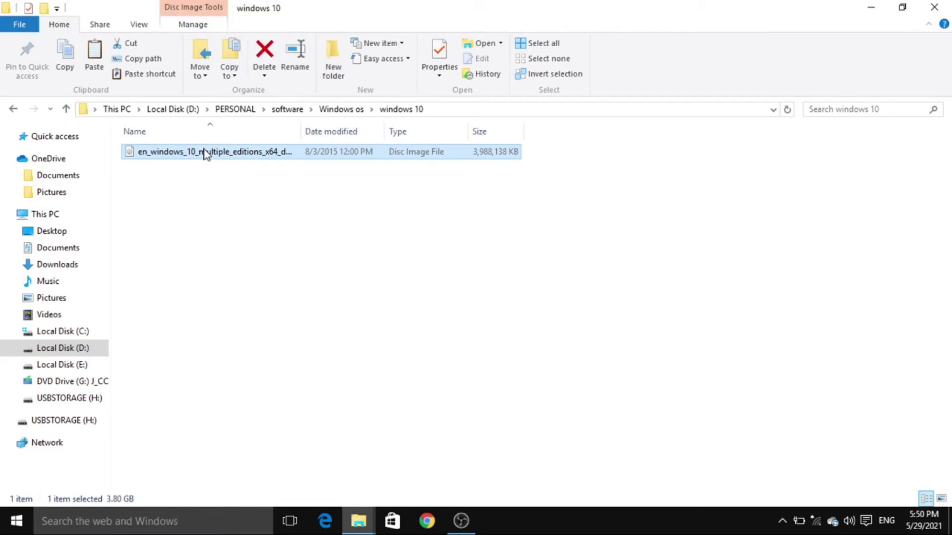
right_click(206, 154)
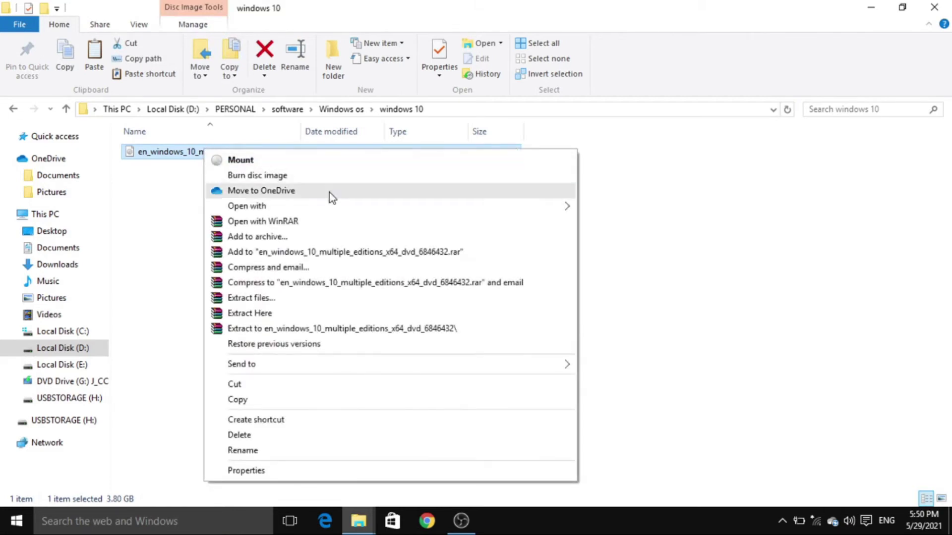
mouse_move(355, 206)
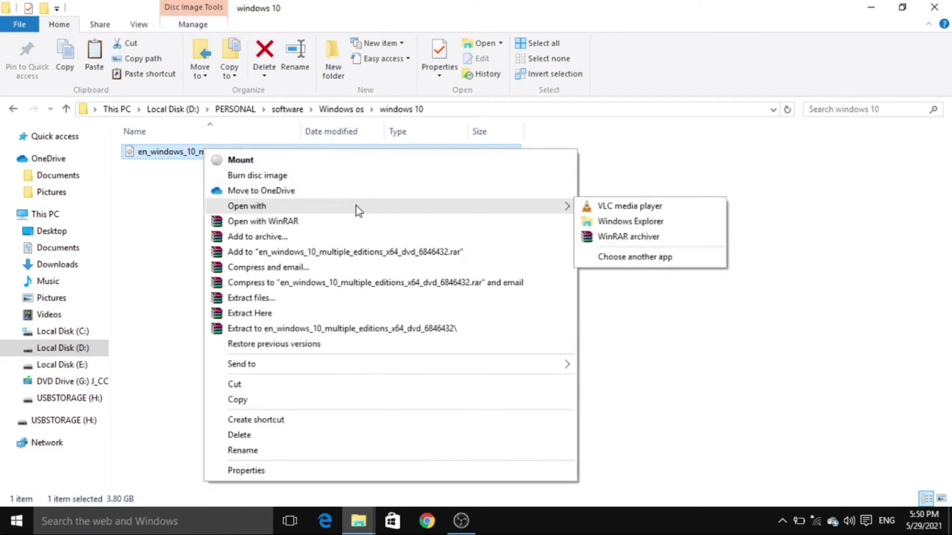
left_click(620, 228)
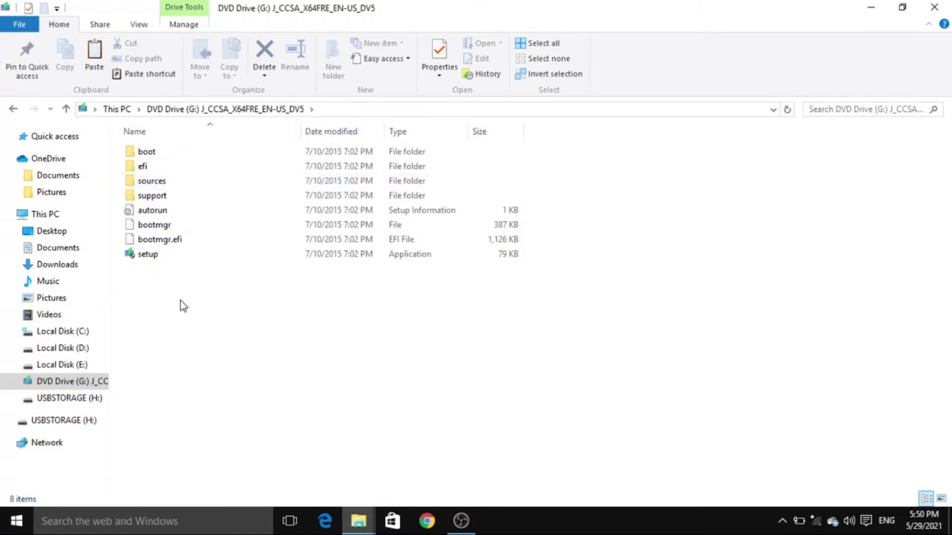
Copy the bootsect application from the DVD drive's boot folder to the root of USBSTORAGE (H:).
double_click(146, 158)
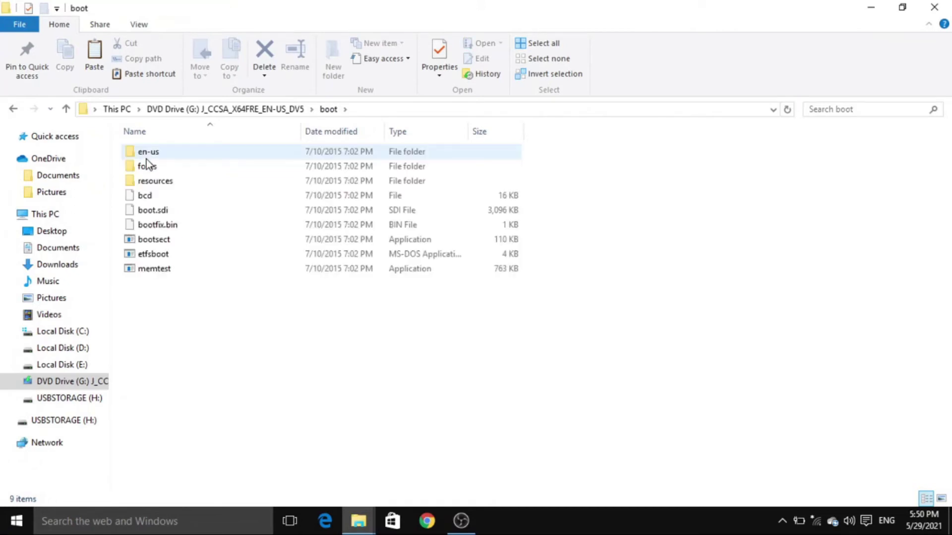
left_click(174, 237)
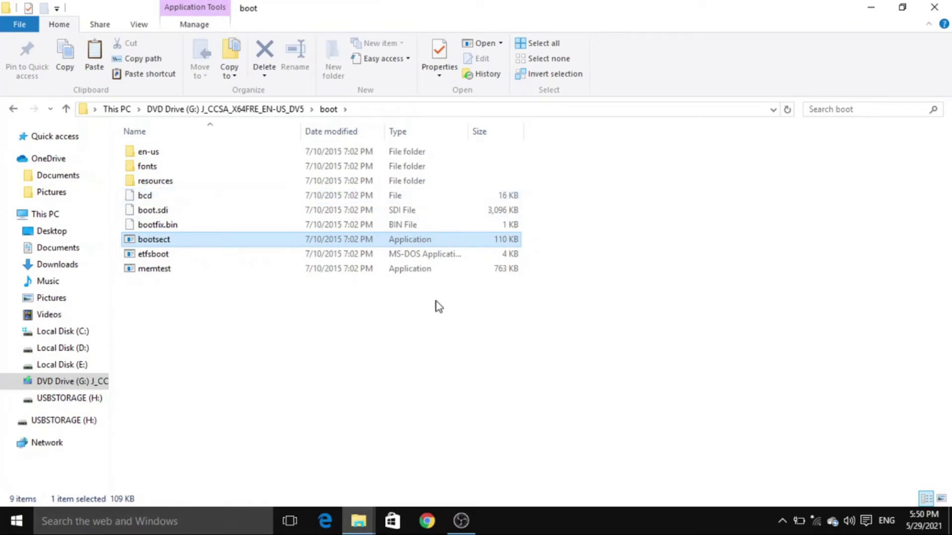
key("alt+Tab")
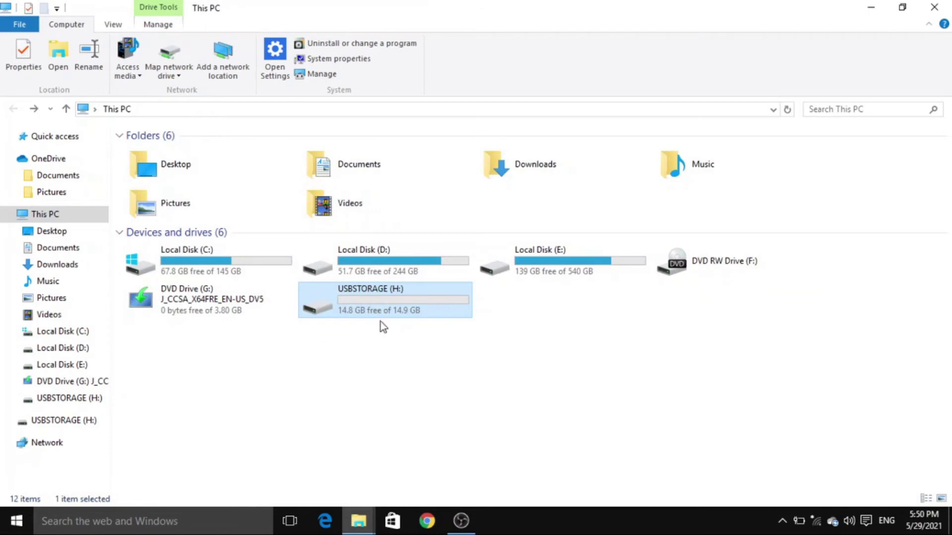
left_click(410, 293)
left_click(409, 293)
double_click(409, 293)
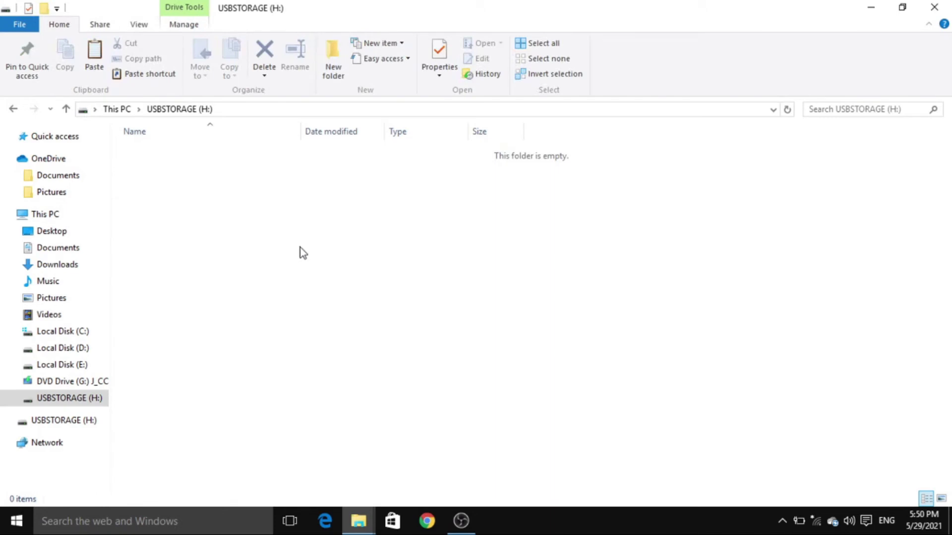
key("ctrl+v")
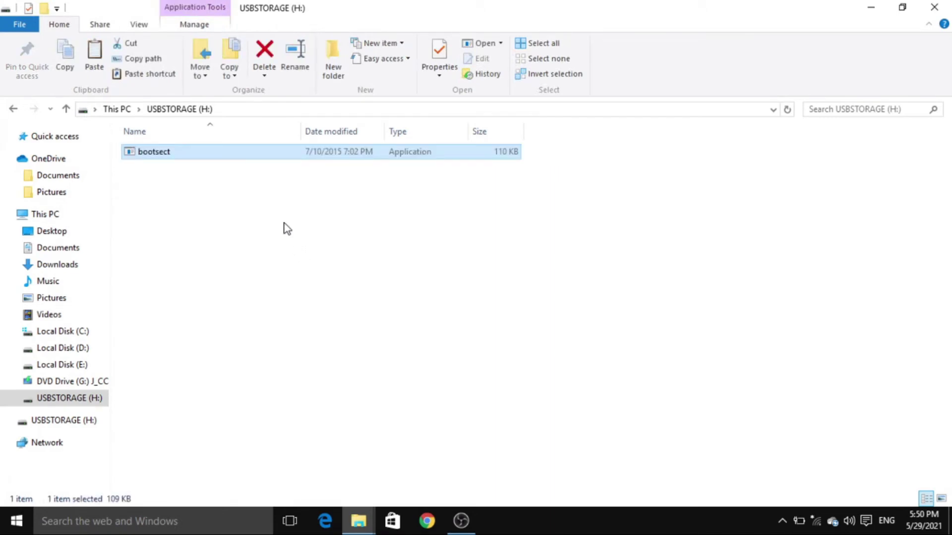
Run the bootsect application on USBSTORAGE (H:) as administrator.
double_click(241, 156)
right_click(241, 155)
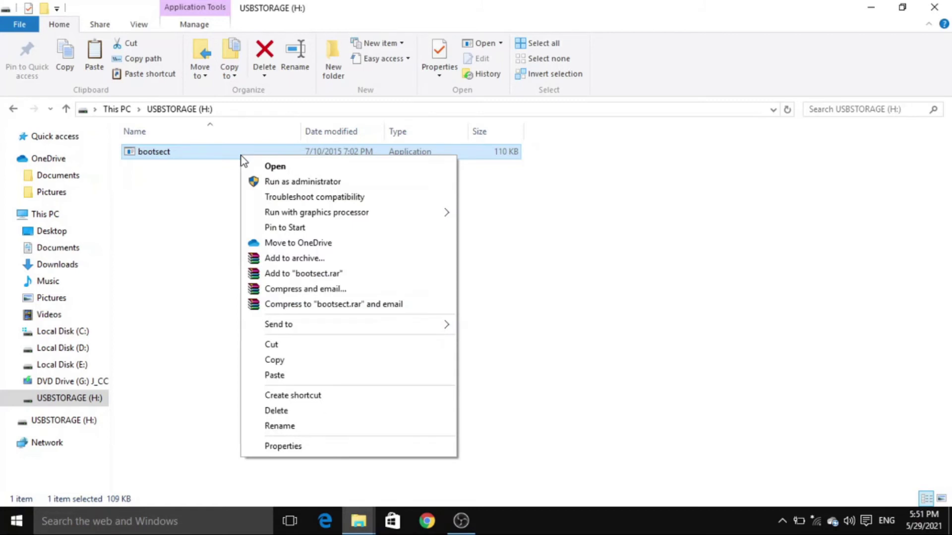
left_click(278, 181)
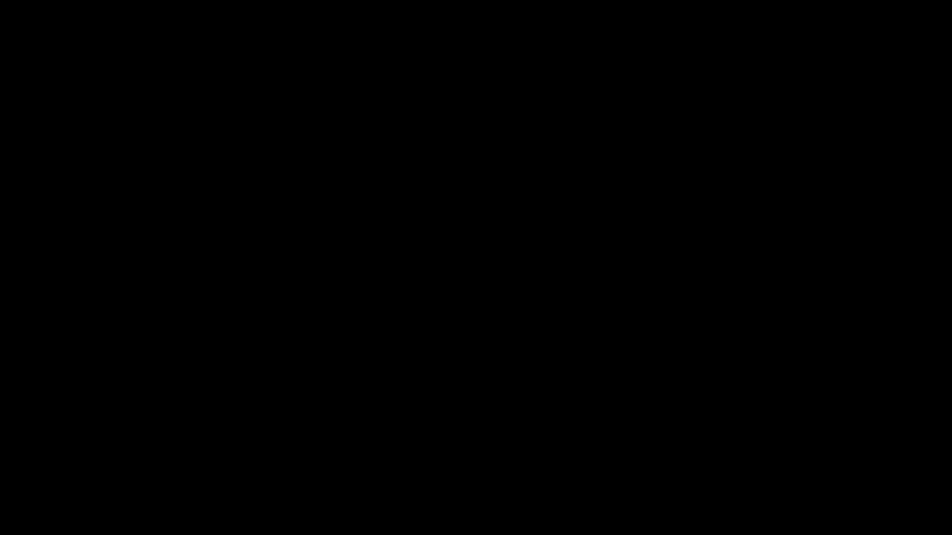
left_click(522, 289)
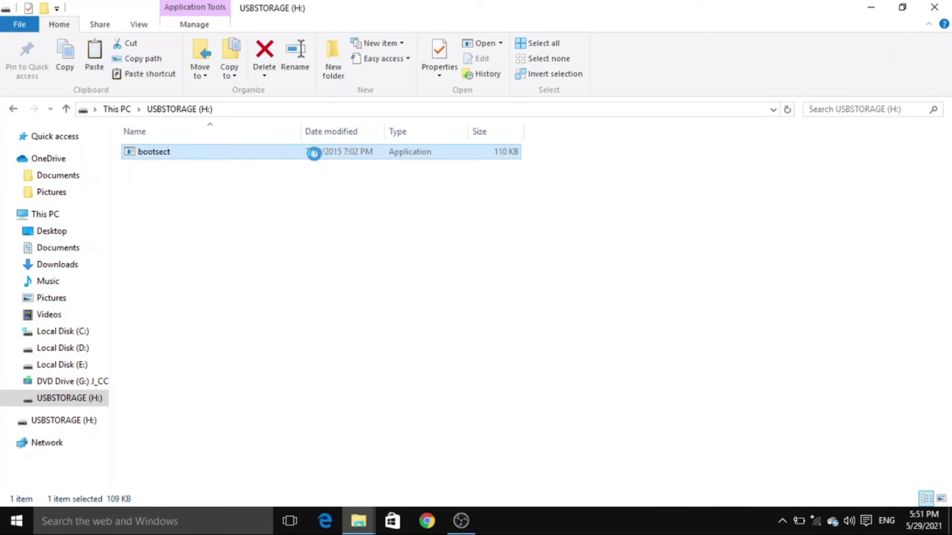
Permanently delete the bootsect application from USBSTORAGE (H:).
right_click(314, 154)
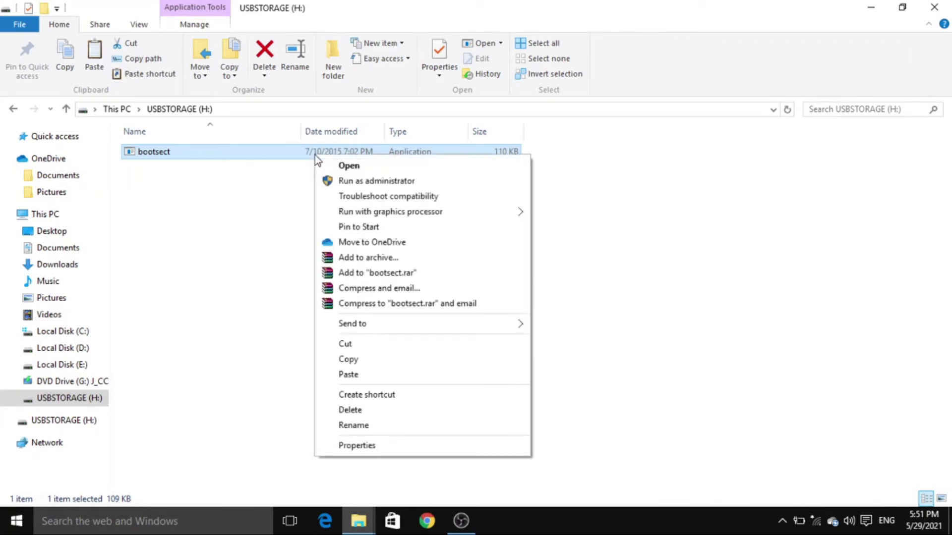
left_click(354, 410)
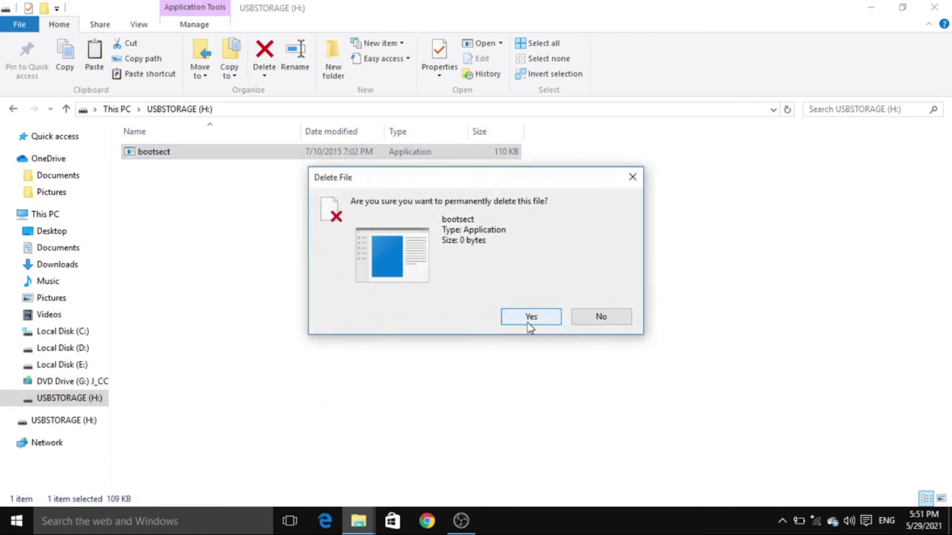
left_click(527, 323)
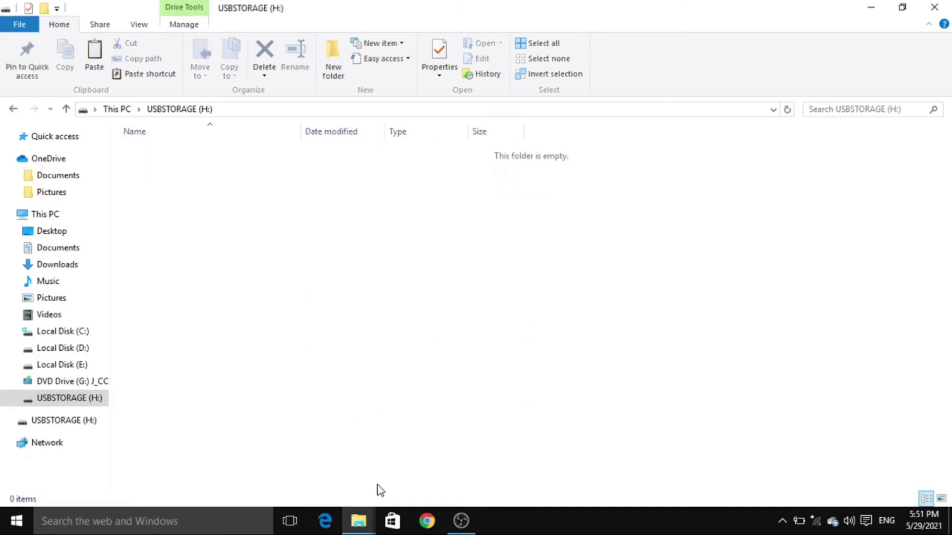
Copy all Windows 10 setup files and folders from the root of DVD Drive (G:) to USBSTORAGE (H:).
mouse_move(358, 520)
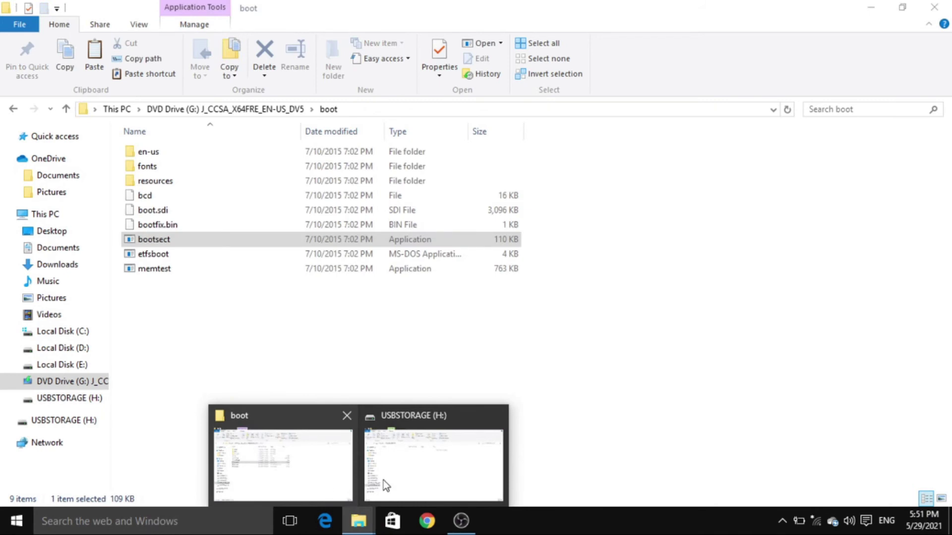
left_click(338, 483)
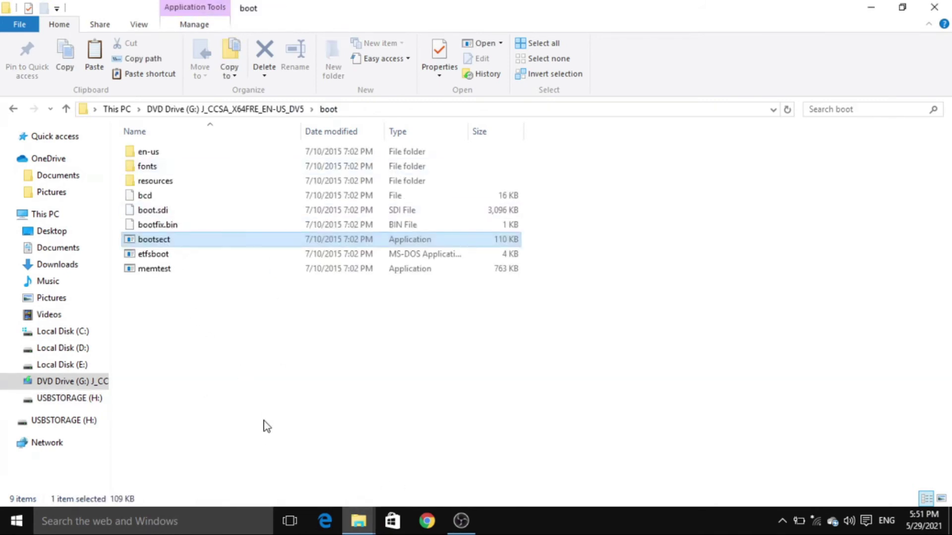
key("BackSpace")
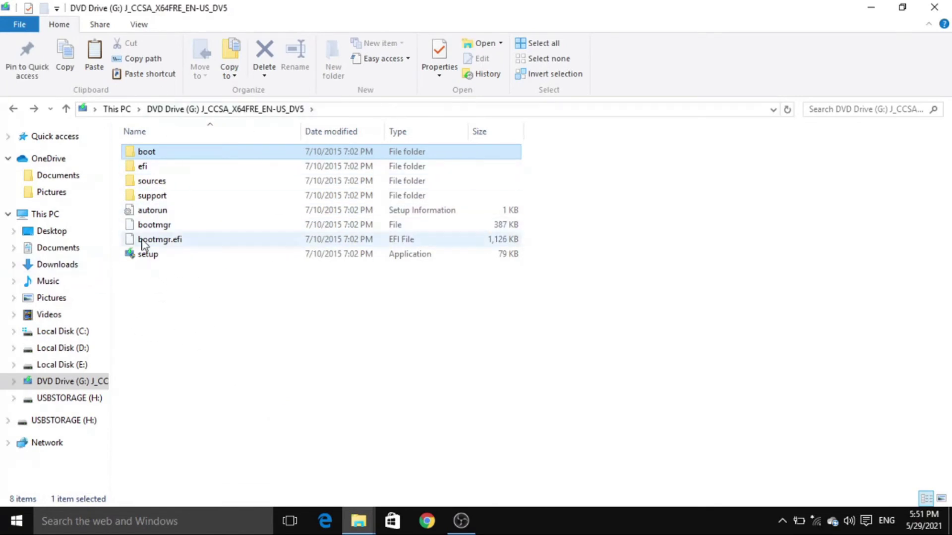
left_click_drag(164, 307, 168, 147)
key("ctrl+c")
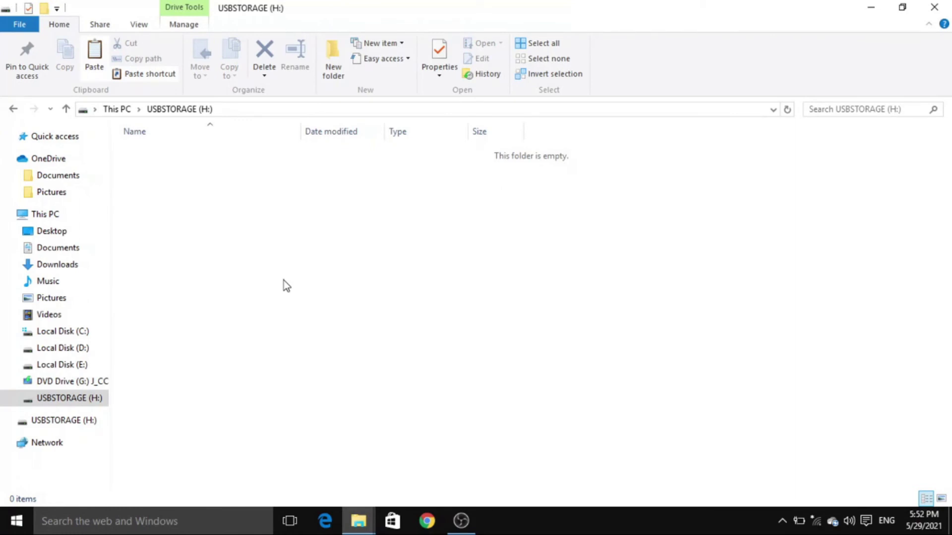
key("ctrl+v")
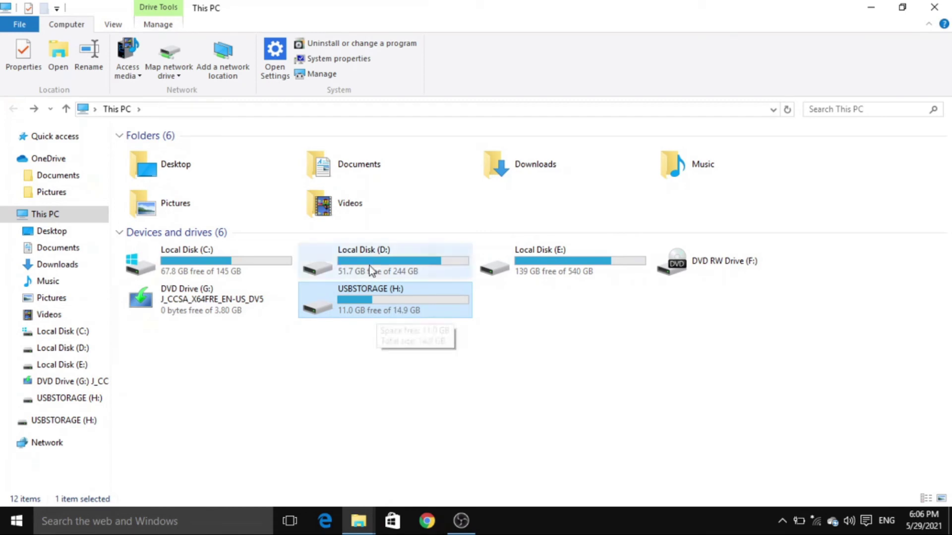
Eject the USBSTORAGE (H:) drive.
right_click(444, 296)
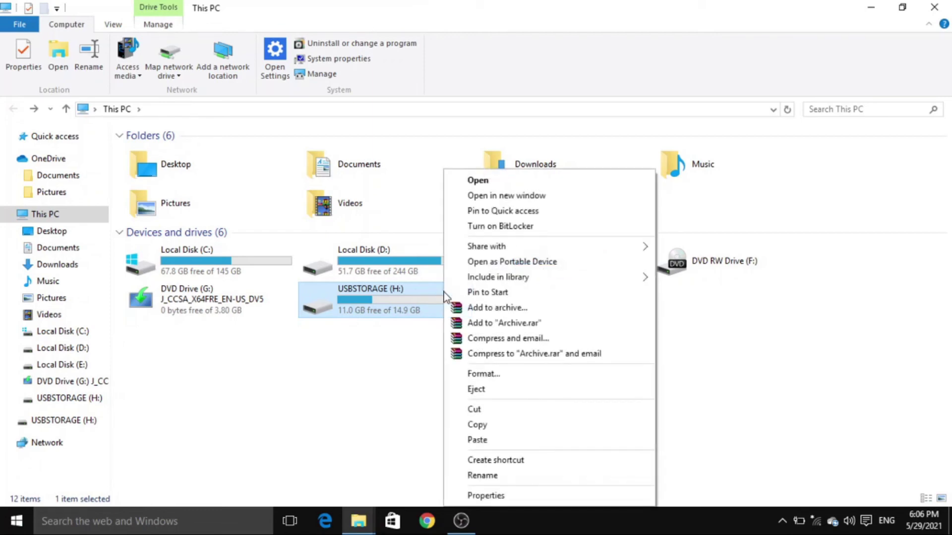
left_click(457, 391)
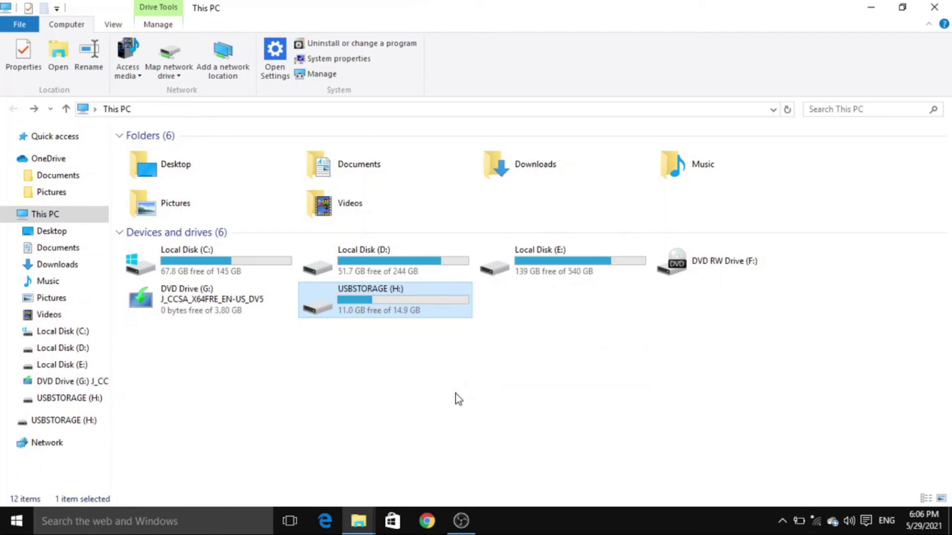